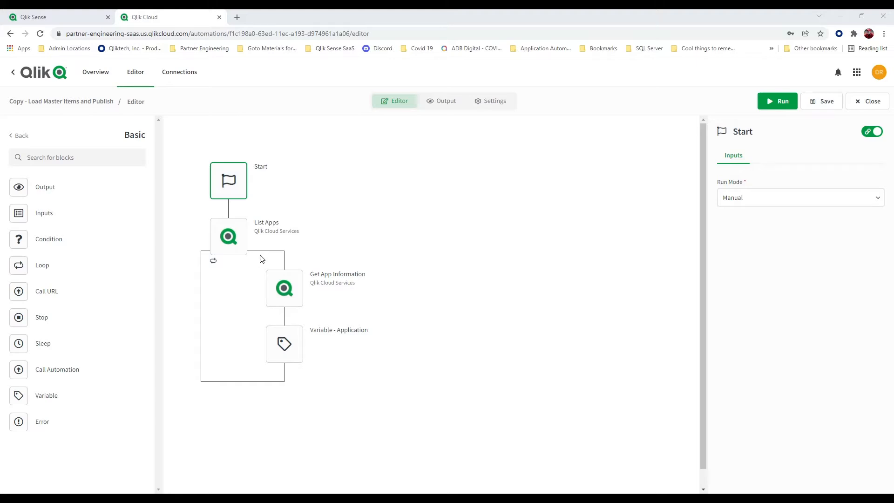
Review the inputs of the List Apps and Get App Information blocks and the Application variable's Application ID and Application Name mappings
{"action": "left_click", "coordinate": [238, 251]}
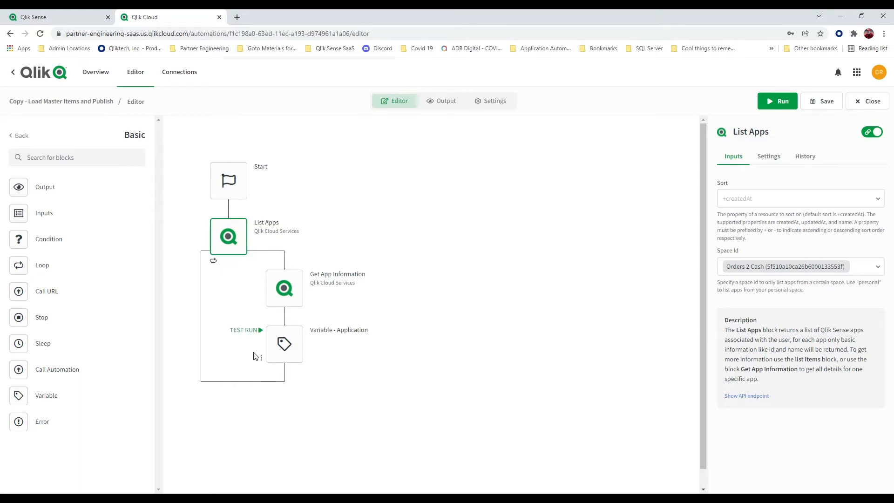
{"action": "left_click", "coordinate": [279, 291]}
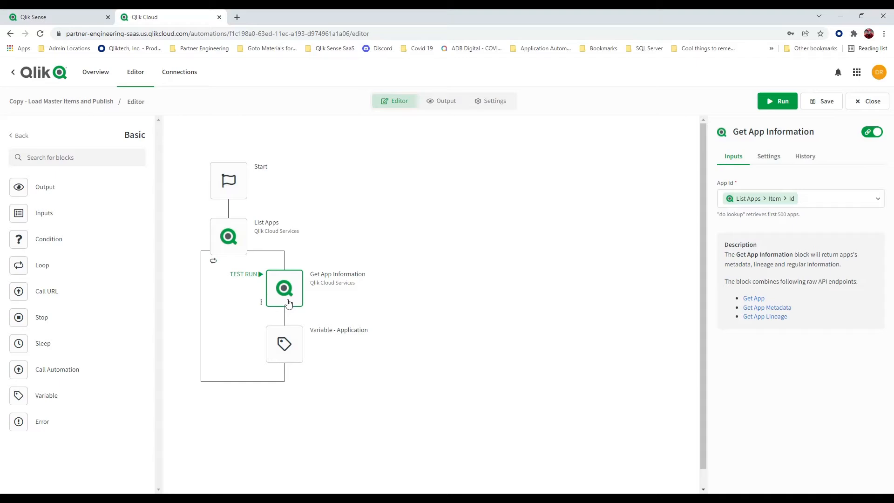
{"action": "left_click", "coordinate": [295, 347]}
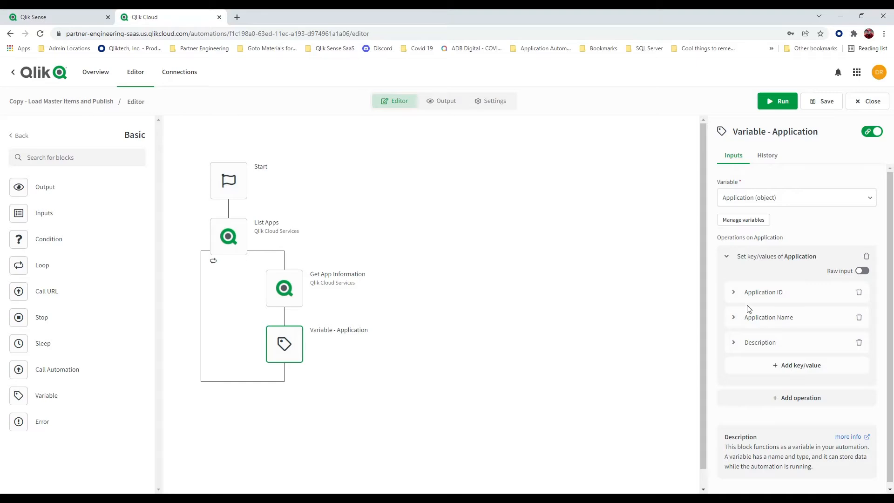
{"action": "left_click", "coordinate": [734, 294]}
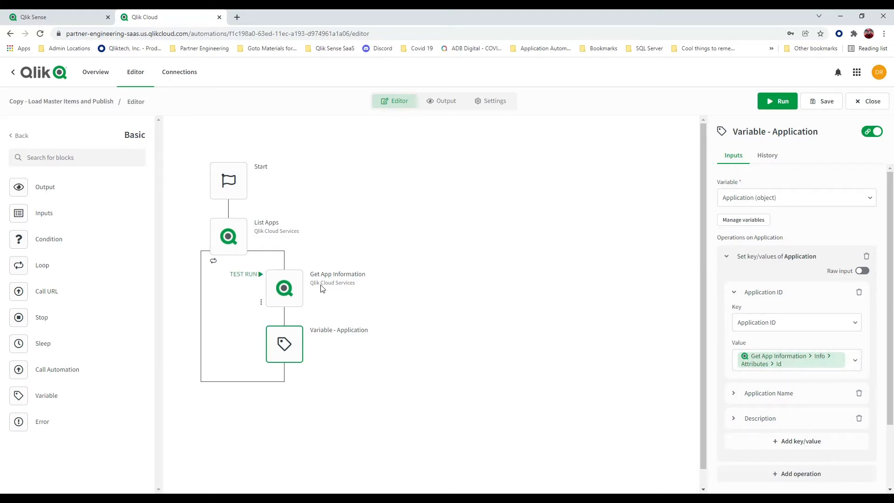
{"action": "left_click", "coordinate": [734, 394]}
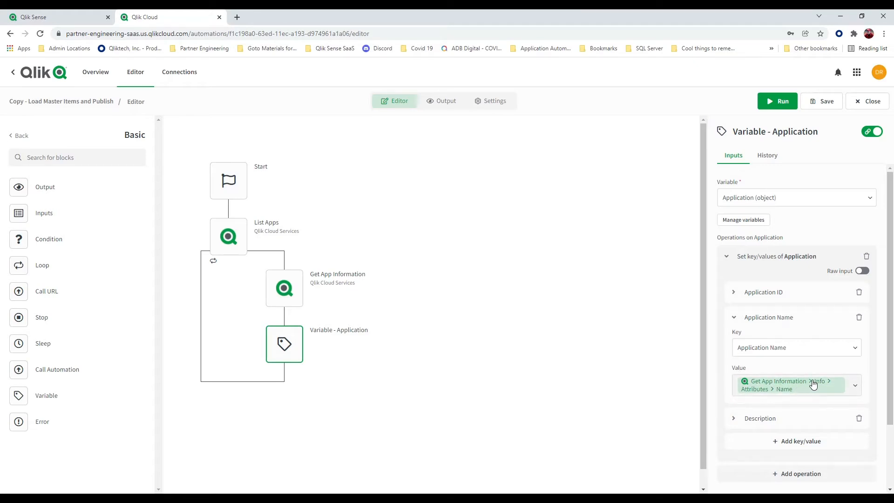
Set the Application variable's Description value to the description attribute from the Get App Information output
{"action": "left_click", "coordinate": [736, 421]}
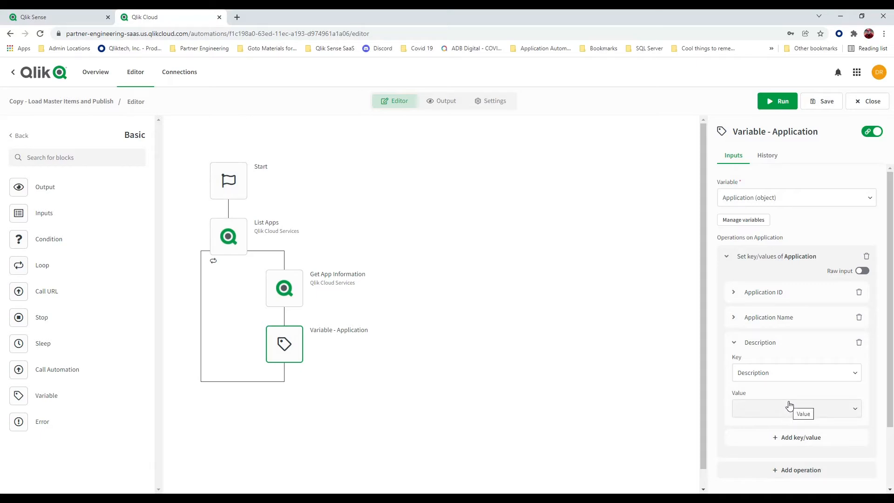
{"action": "left_click", "coordinate": [853, 411]}
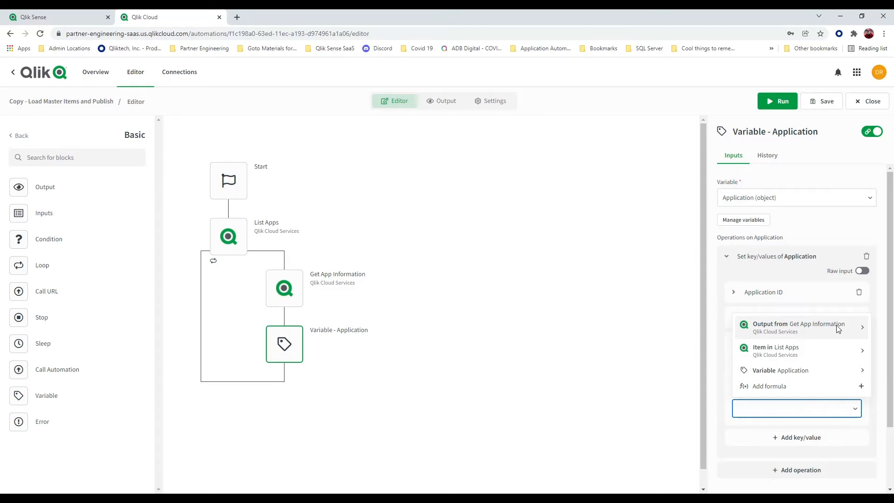
{"action": "left_click", "coordinate": [862, 327]}
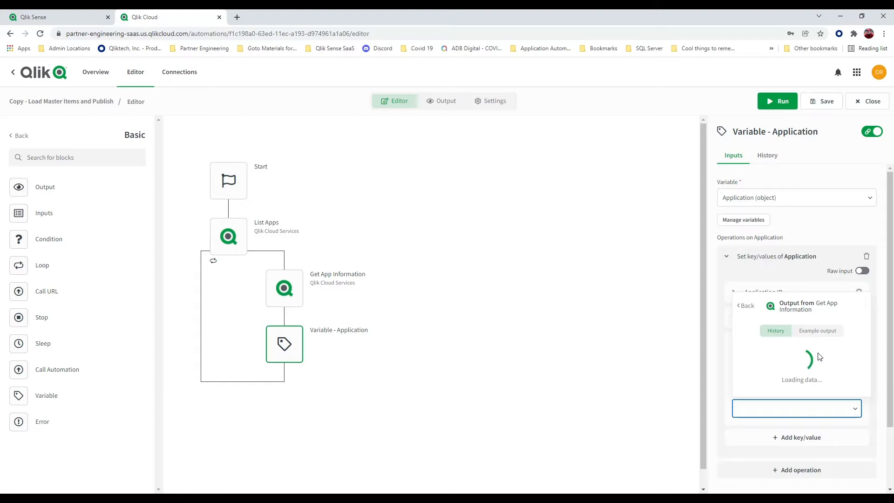
{"action": "scroll", "coordinate": [811, 357], "scroll_direction": "down", "scroll_amount": 1}
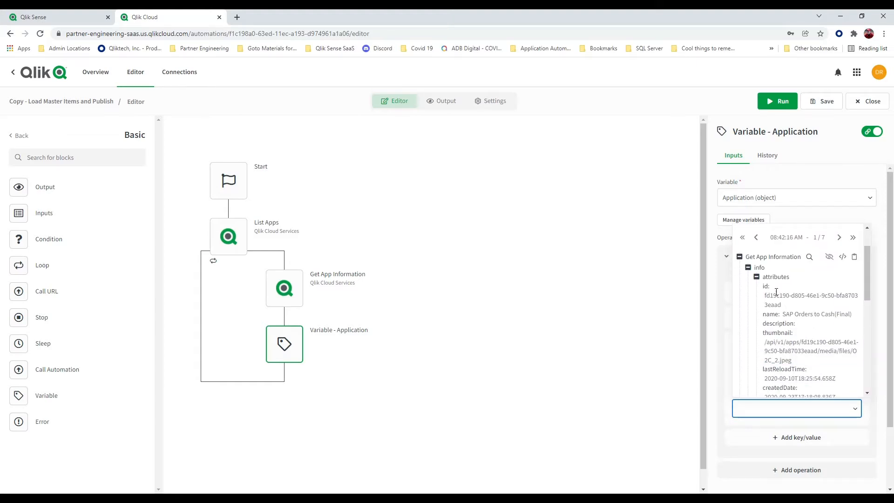
{"action": "left_click", "coordinate": [779, 323]}
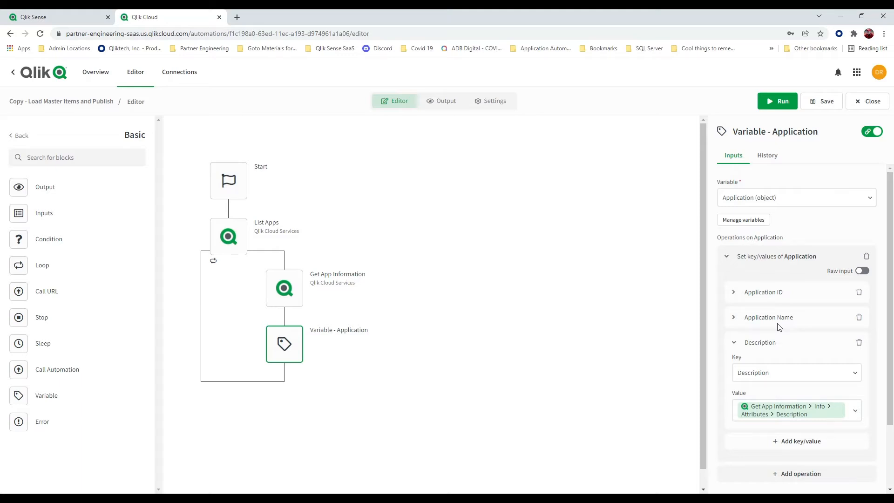
Save and run the automation, and examine the run's output and the per-block data of Get App Information
{"action": "left_click", "coordinate": [822, 106]}
{"action": "left_click", "coordinate": [786, 105]}
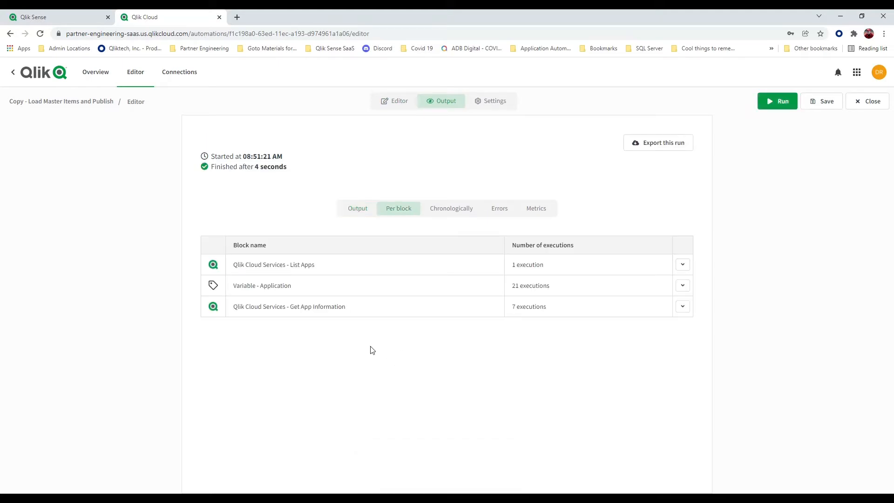
{"action": "left_click", "coordinate": [365, 218]}
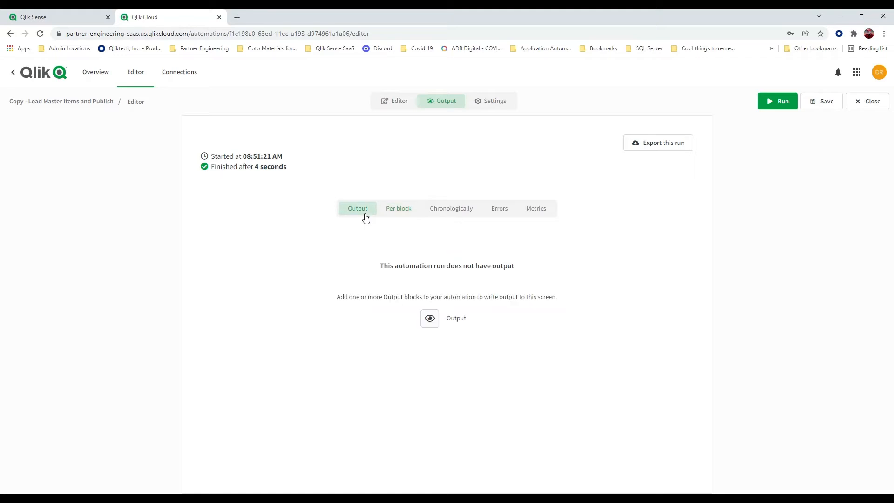
{"action": "left_click", "coordinate": [399, 210]}
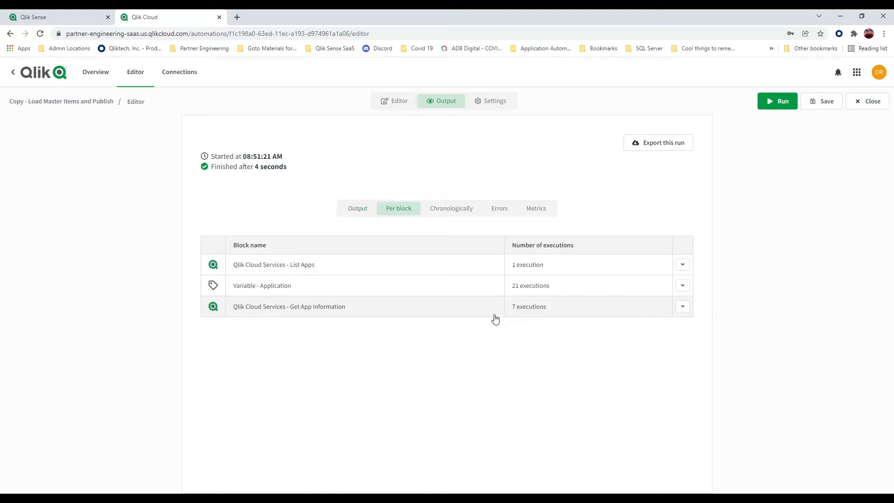
{"action": "left_click", "coordinate": [682, 308]}
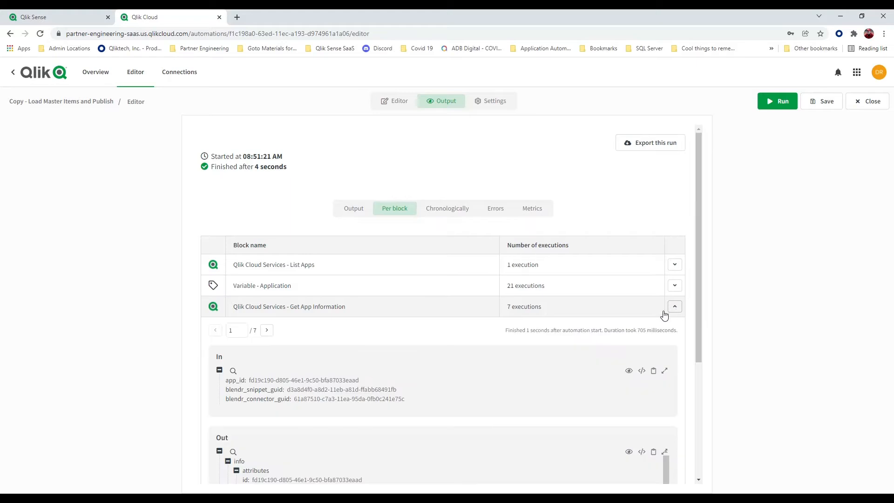
{"action": "scroll", "coordinate": [432, 388], "scroll_direction": "down", "scroll_amount": 2}
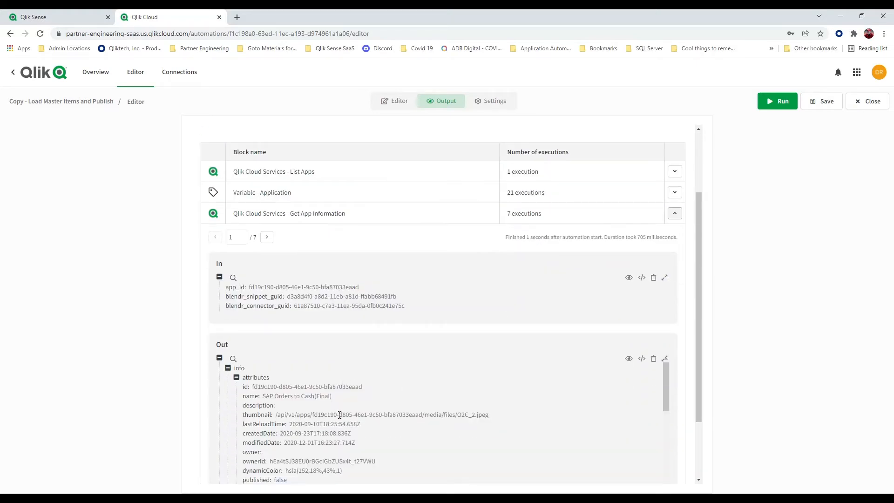
{"action": "scroll", "coordinate": [339, 415], "scroll_direction": "up", "scroll_amount": 2}
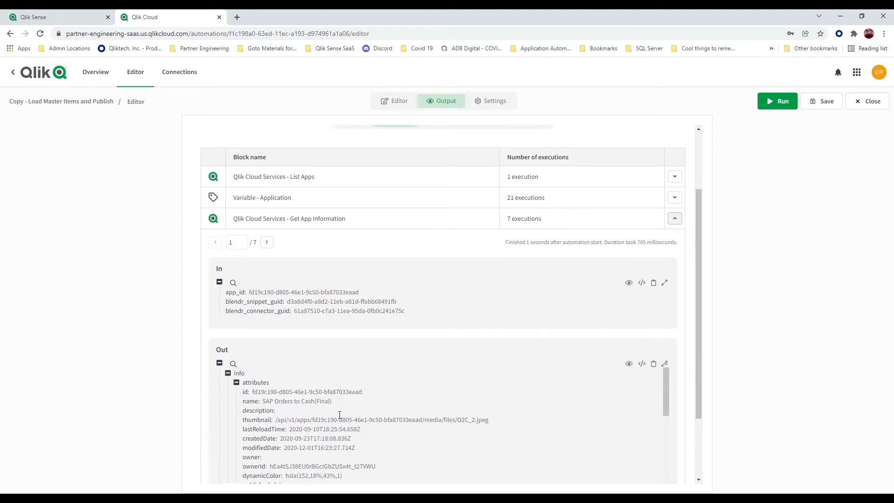
{"action": "left_click", "coordinate": [352, 209]}
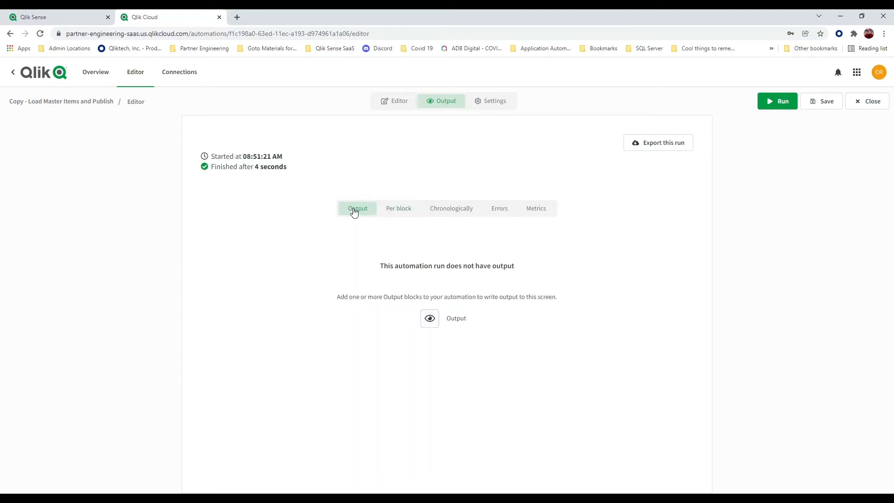
Add an Output block after the List Apps loop and make the Application variable its only data to output
{"action": "left_click", "coordinate": [408, 109]}
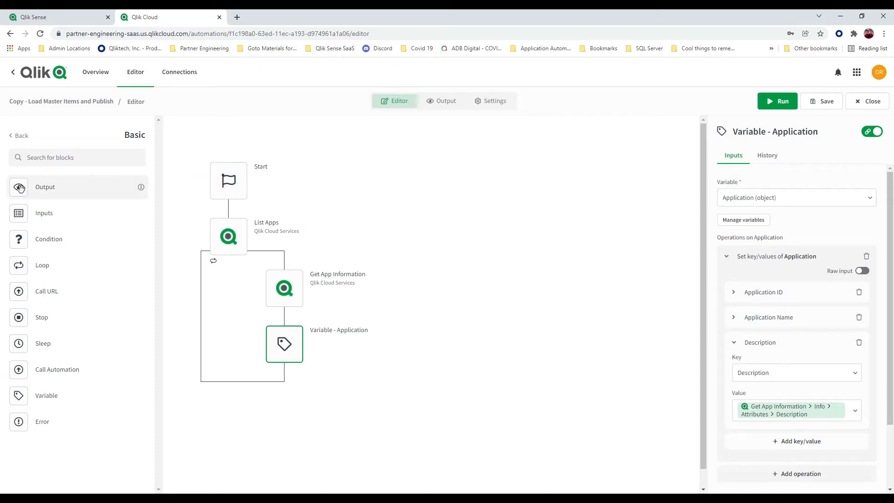
{"action": "left_click_drag", "start_coordinate": [20, 188], "coordinate": [229, 392]}
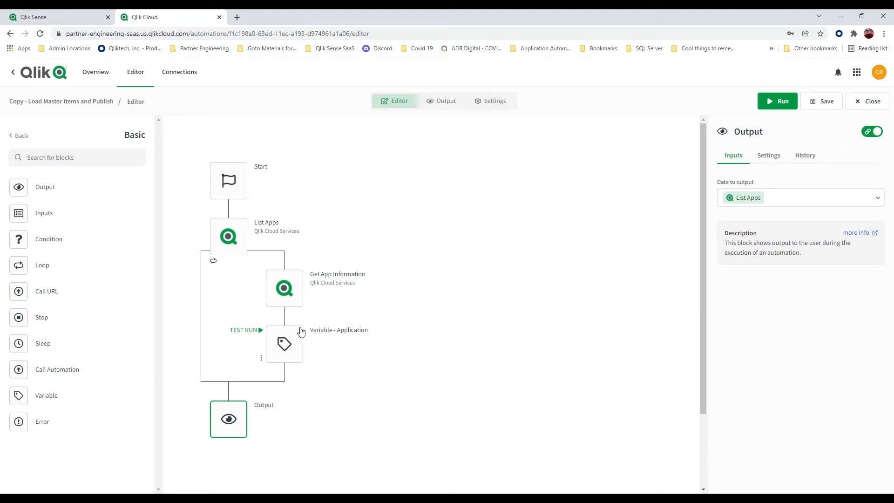
{"action": "left_click", "coordinate": [878, 201]}
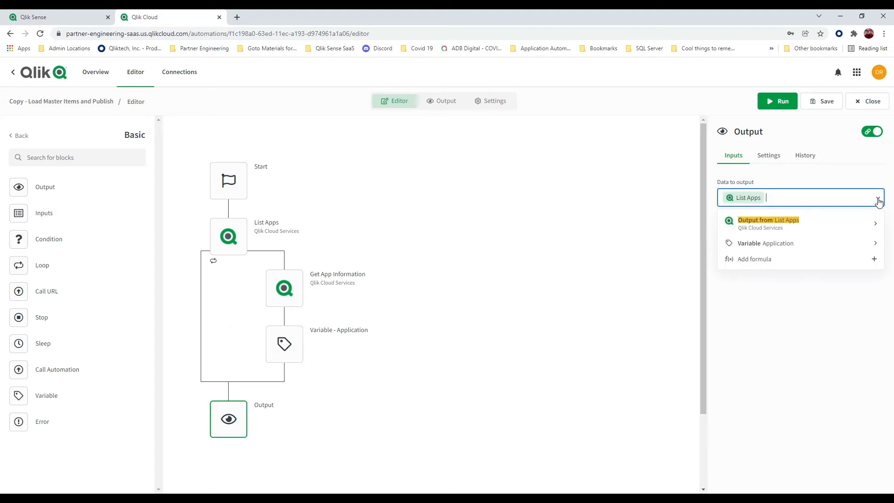
{"action": "left_click", "coordinate": [794, 243]}
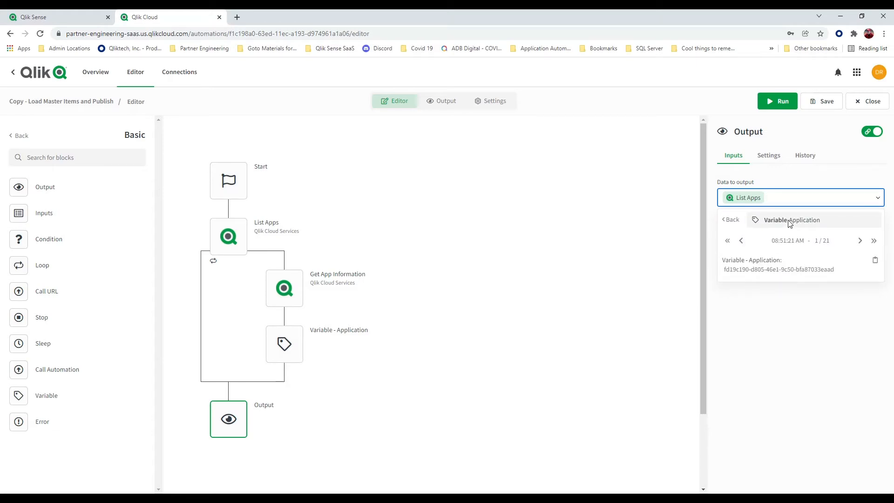
{"action": "left_click", "coordinate": [790, 221]}
{"action": "left_click", "coordinate": [763, 200]}
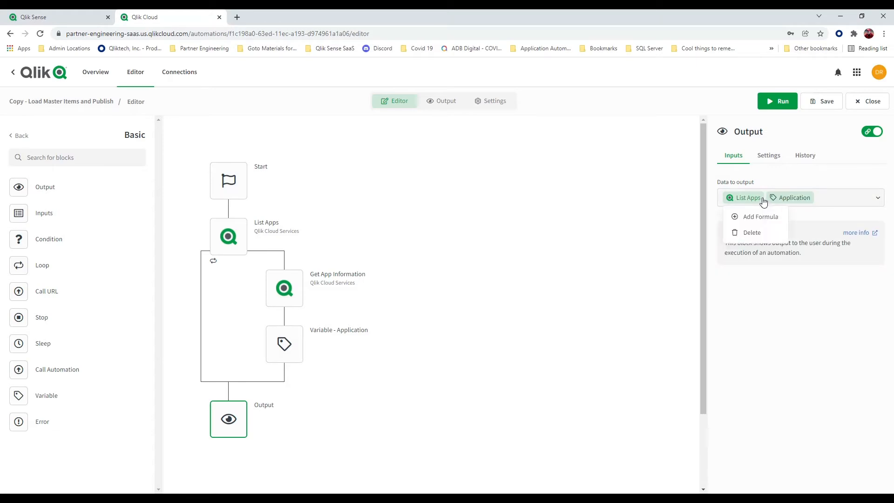
{"action": "left_click", "coordinate": [763, 202]}
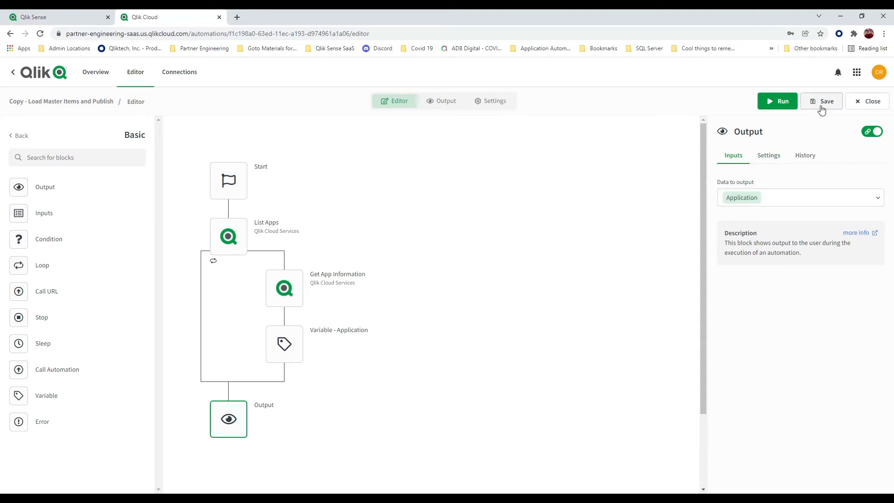
Run the automation and check its output and the executions per block
{"action": "left_click", "coordinate": [785, 105]}
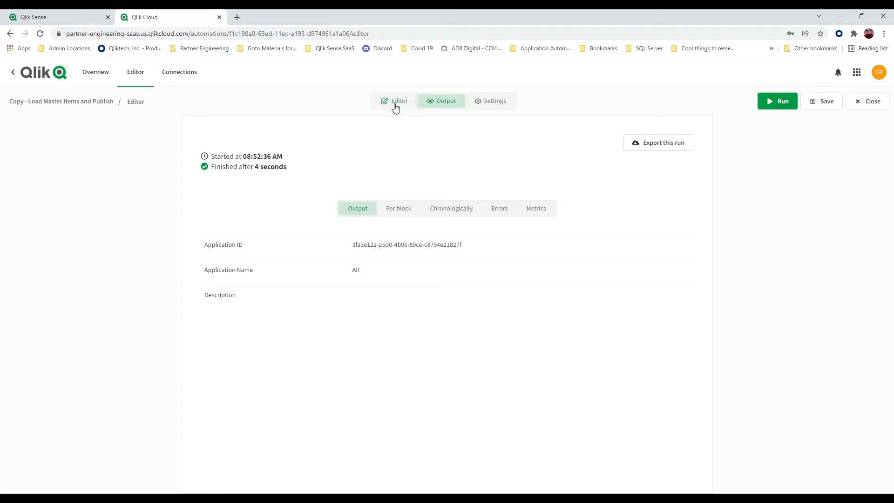
{"action": "left_click", "coordinate": [398, 208]}
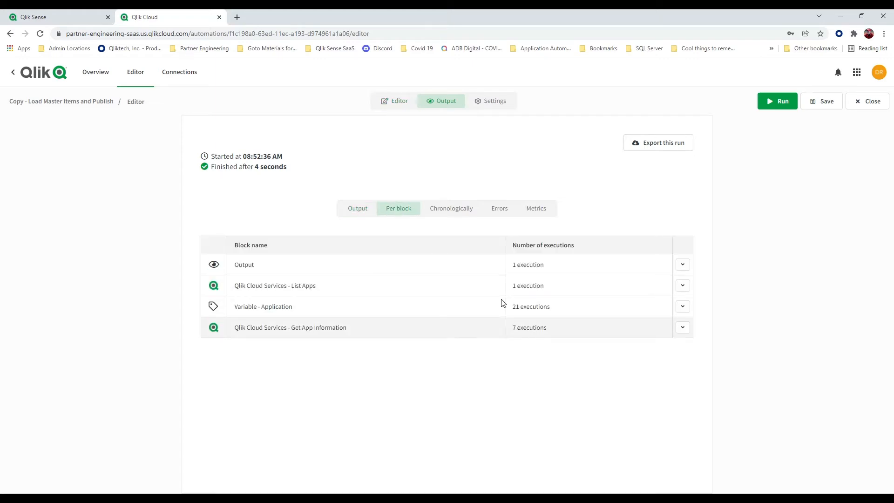
{"action": "left_click", "coordinate": [367, 208]}
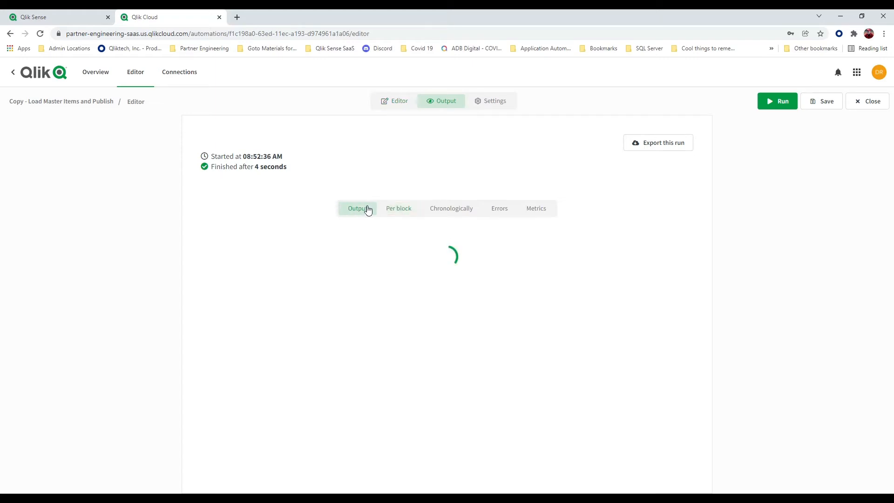
Check the Output block's Display Mode setting and look at the last run's output again
{"action": "left_click", "coordinate": [392, 103]}
{"action": "mouse_move", "coordinate": [242, 277]}
{"action": "mouse_move", "coordinate": [230, 259]}
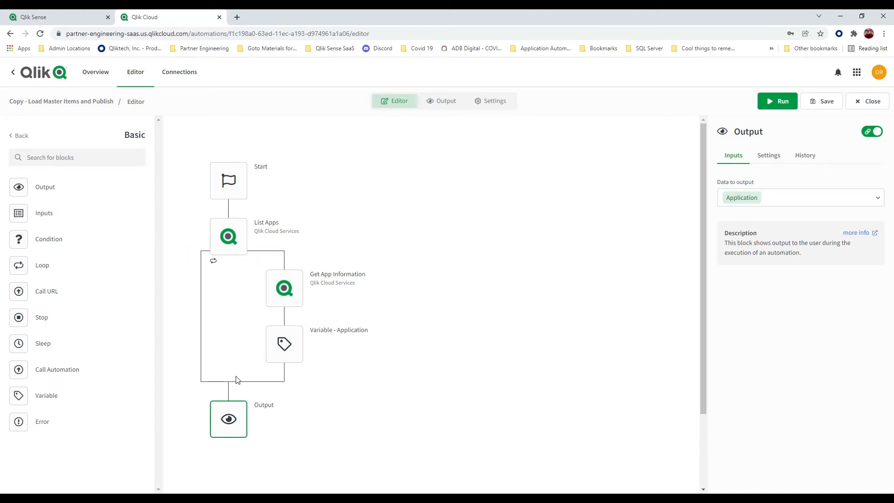
{"action": "mouse_move", "coordinate": [237, 416]}
{"action": "left_click", "coordinate": [768, 156]}
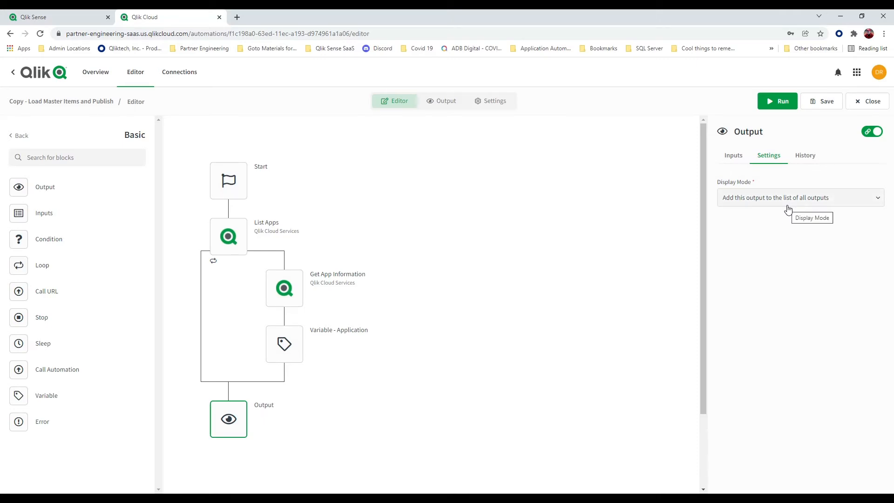
{"action": "mouse_move", "coordinate": [227, 434]}
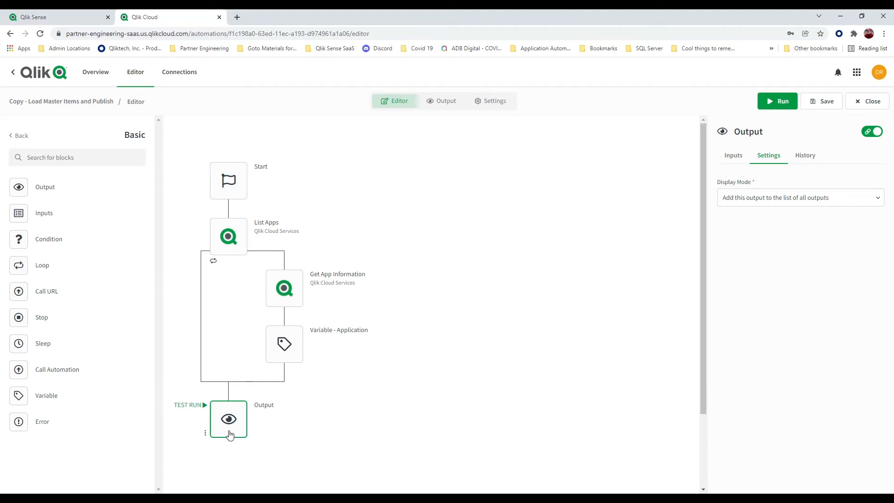
{"action": "left_click", "coordinate": [445, 107]}
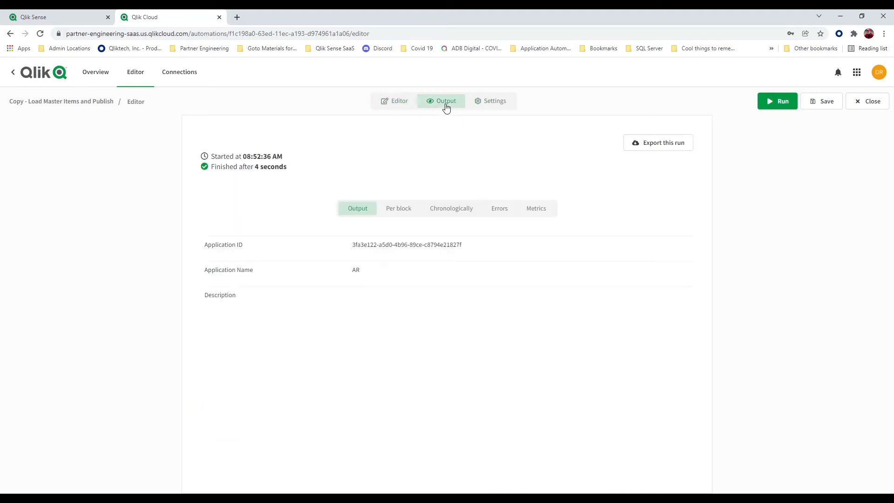
Move the Output block inside the List Apps loop, directly after Variable - Application, and run the automation
{"action": "left_click", "coordinate": [409, 102]}
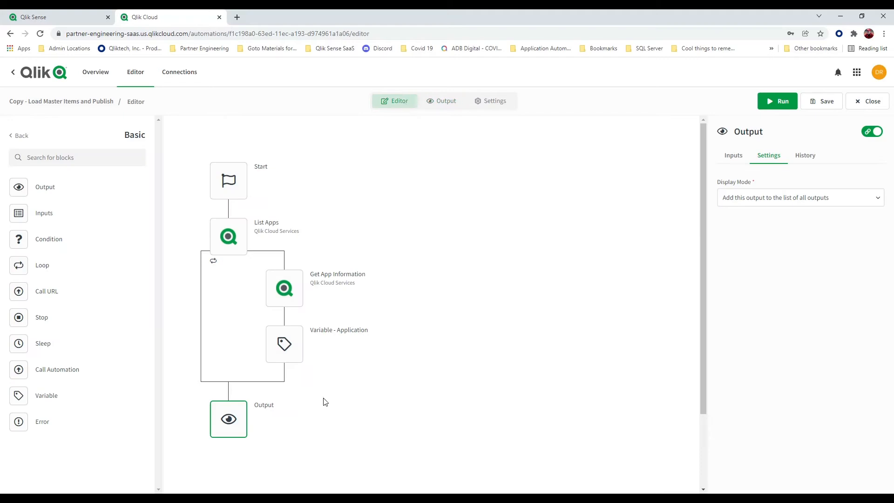
{"action": "mouse_move", "coordinate": [285, 361]}
{"action": "left_click_drag", "start_coordinate": [232, 426], "coordinate": [289, 379]}
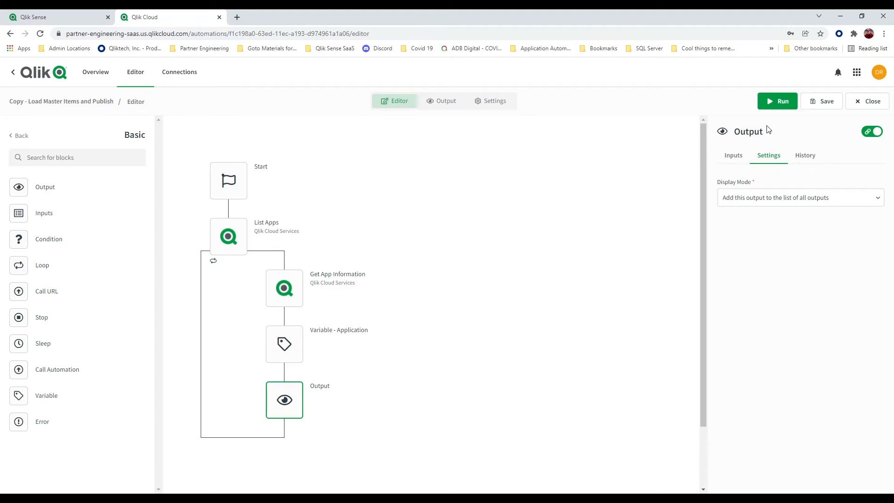
{"action": "left_click", "coordinate": [779, 100]}
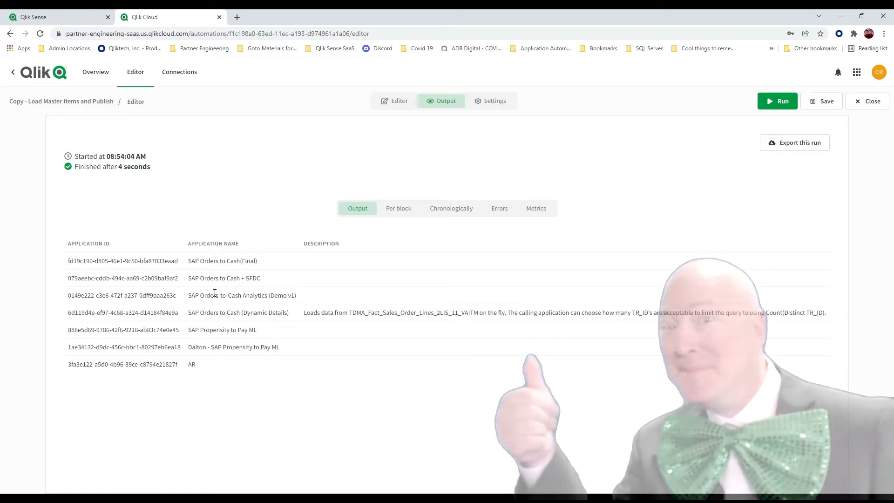
Return to the automation's block diagram and open the Start block's inputs to view its Run Mode
{"action": "left_click", "coordinate": [410, 101]}
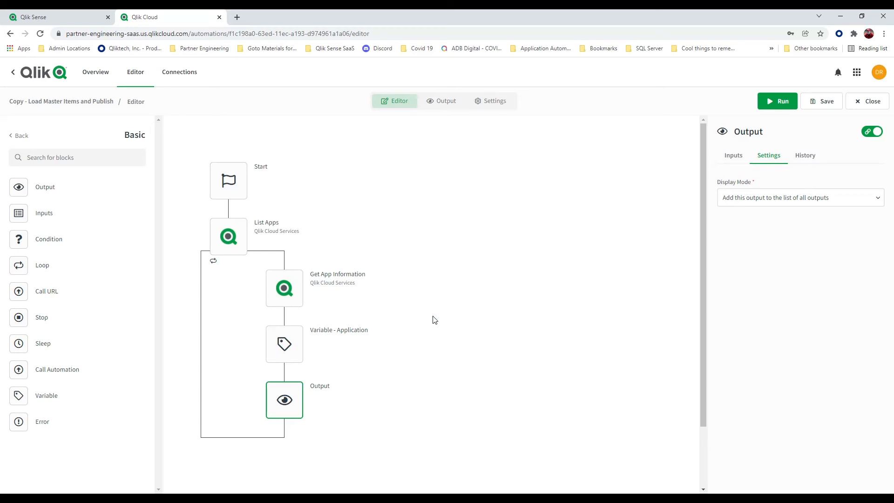
{"action": "left_click", "coordinate": [230, 177]}
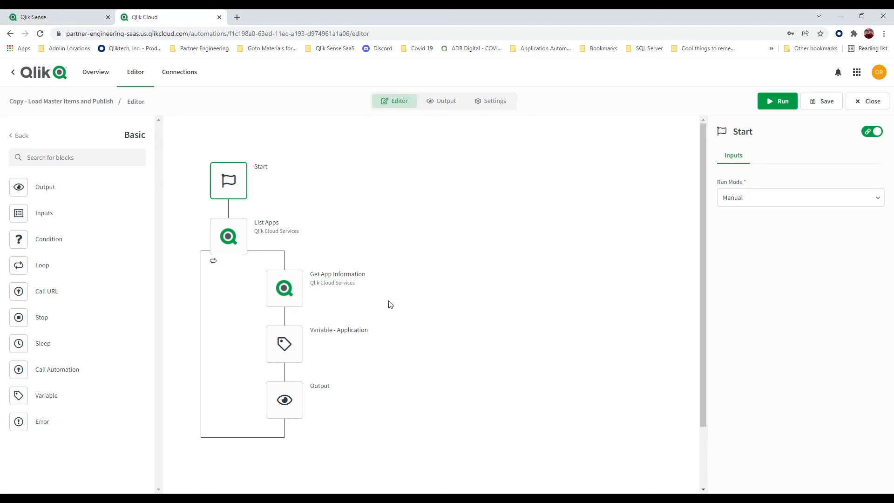
Set the Start block's Run Mode to Triggered and copy the webhook URL from its GET example, without the quotes
{"action": "left_click", "coordinate": [833, 205]}
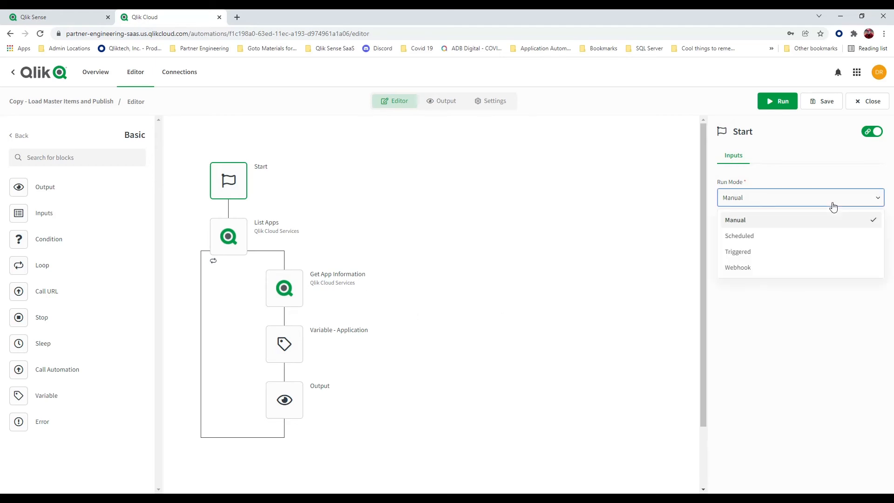
{"action": "left_click", "coordinate": [789, 254]}
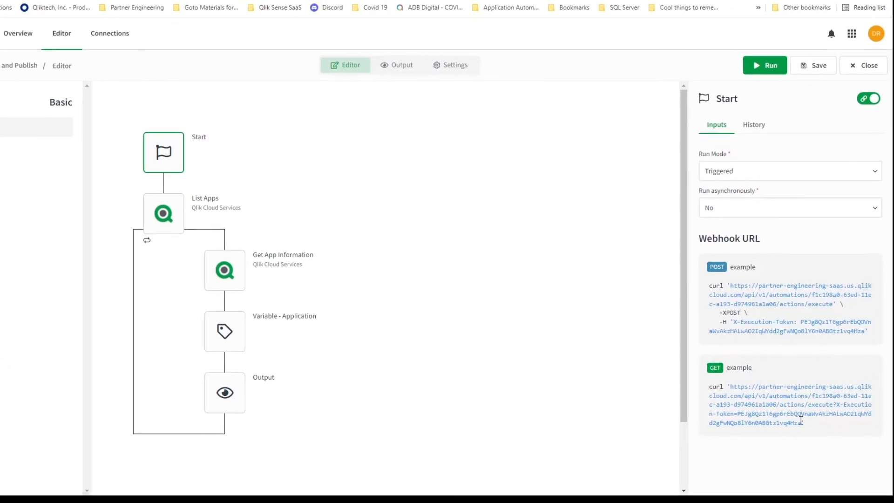
{"action": "left_click_drag", "start_coordinate": [803, 423], "coordinate": [704, 373]}
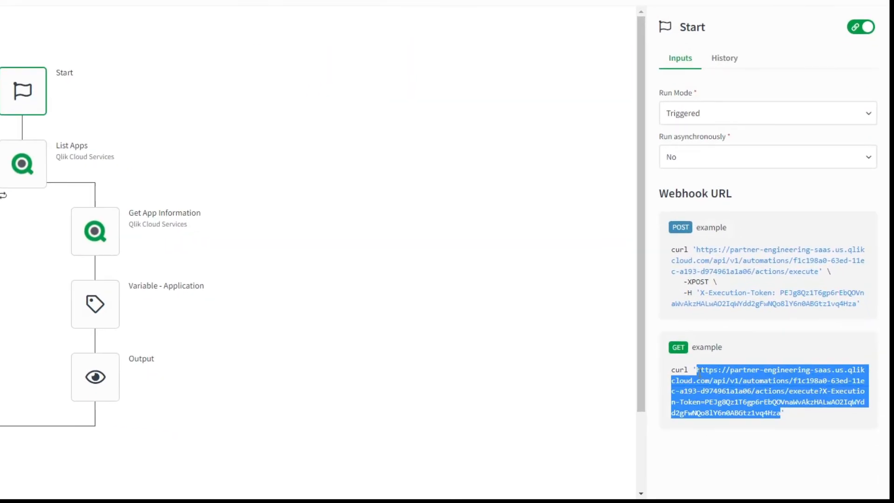
{"action": "right_click", "coordinate": [727, 380]}
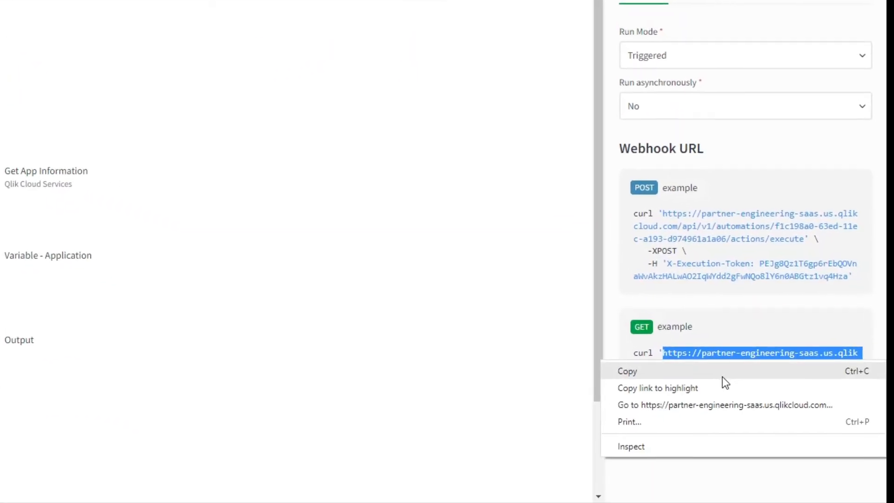
{"action": "left_click", "coordinate": [703, 374]}
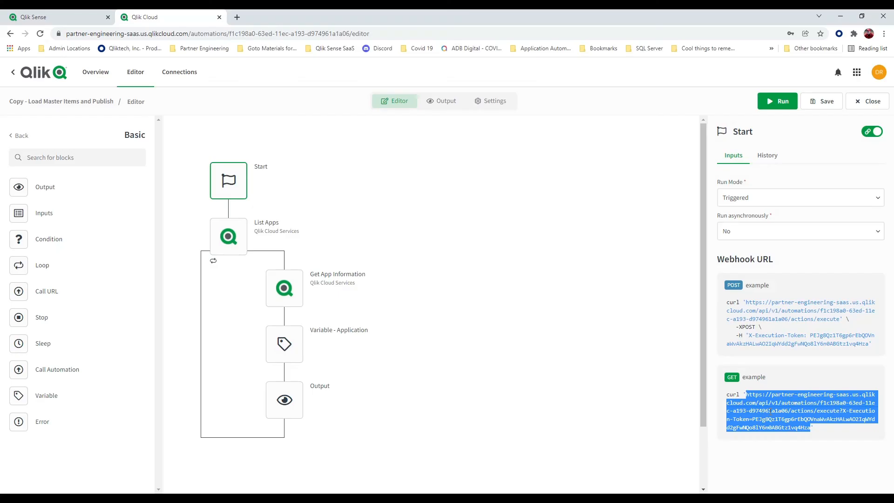
Copy the selected GET webhook URL again and save the automation
{"action": "right_click", "coordinate": [770, 411]}
{"action": "left_click", "coordinate": [766, 419]}
{"action": "left_click", "coordinate": [827, 102]}
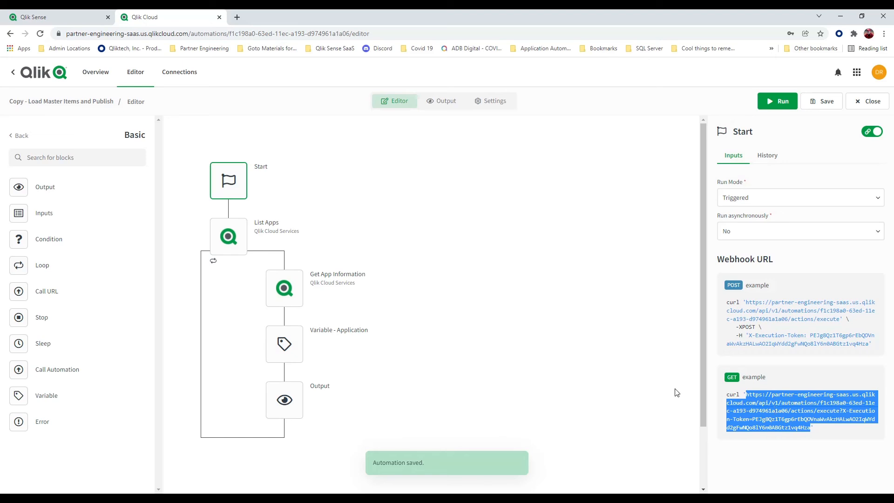
Switch to Postman, paste the copied webhook URL with its execution token into the untitled GET request, and send it
{"action": "key", "text": "alt+Tab"}
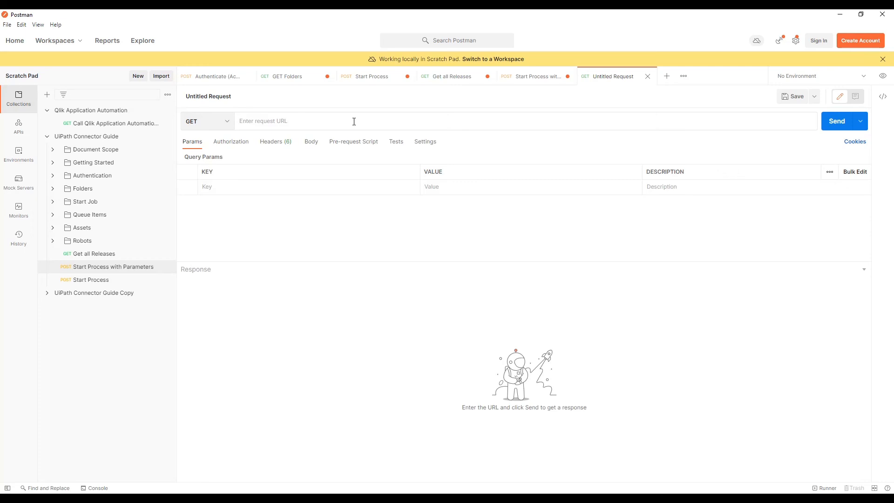
{"action": "key", "text": "ctrl+v"}
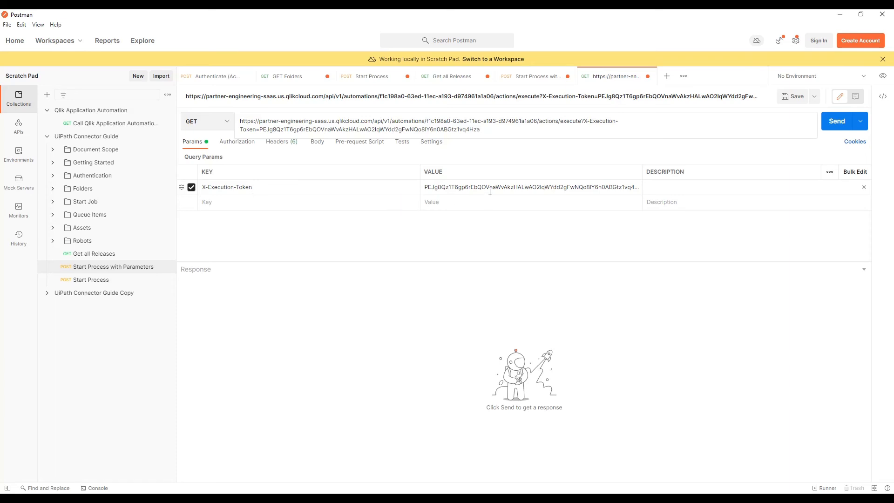
{"action": "left_click", "coordinate": [842, 127]}
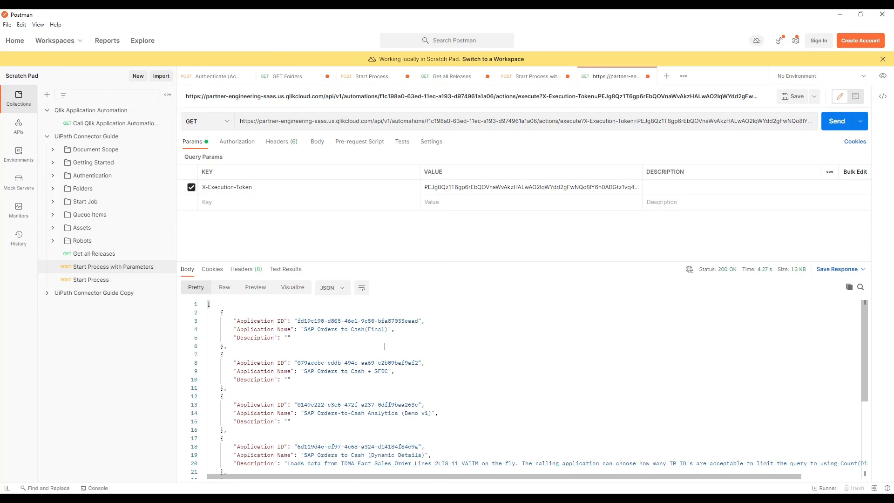
View the response body in Text format and switch back to the Qlik automation editor
{"action": "left_click", "coordinate": [334, 288]}
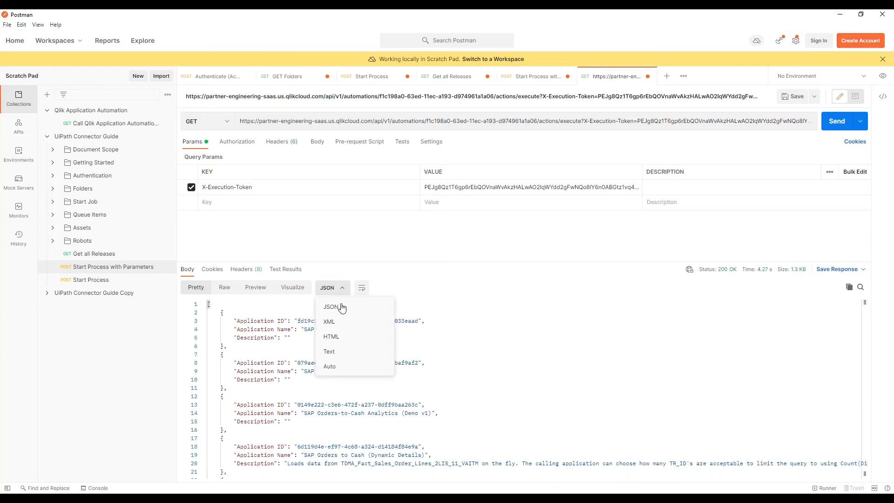
{"action": "left_click", "coordinate": [343, 352]}
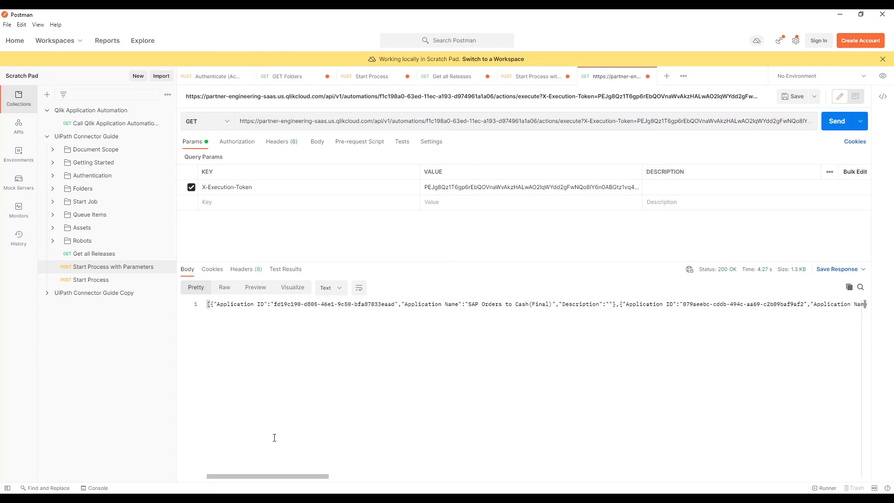
{"action": "mouse_move", "coordinate": [103, 499]}
{"action": "left_click", "coordinate": [148, 474]}
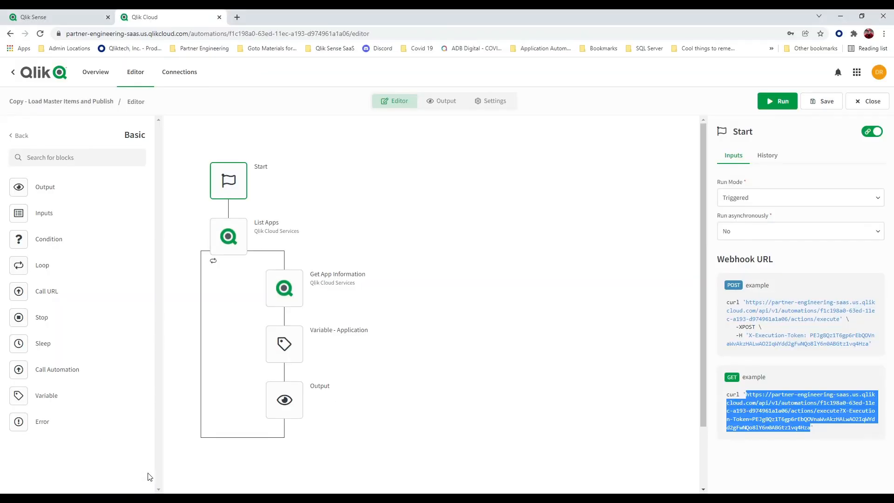